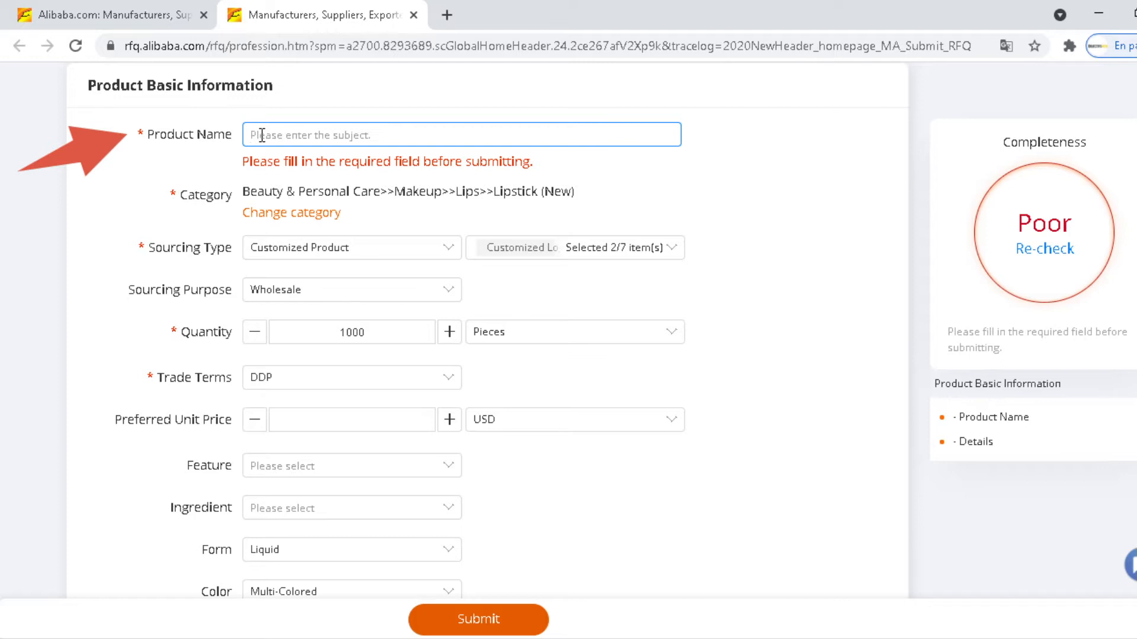
# Enter LIPSTICK as the product name and choose the category Beauty & Personal Care >> Makeup >> Lips >> Lipstick (New)
pyautogui.write('LIPS')
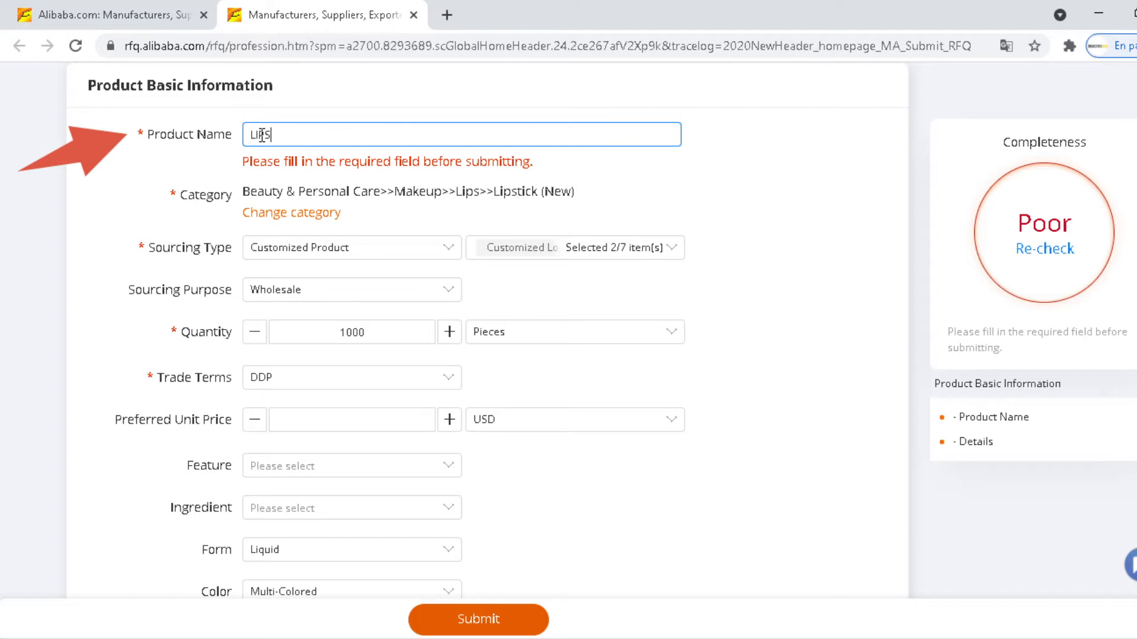
pyautogui.write('TICK')
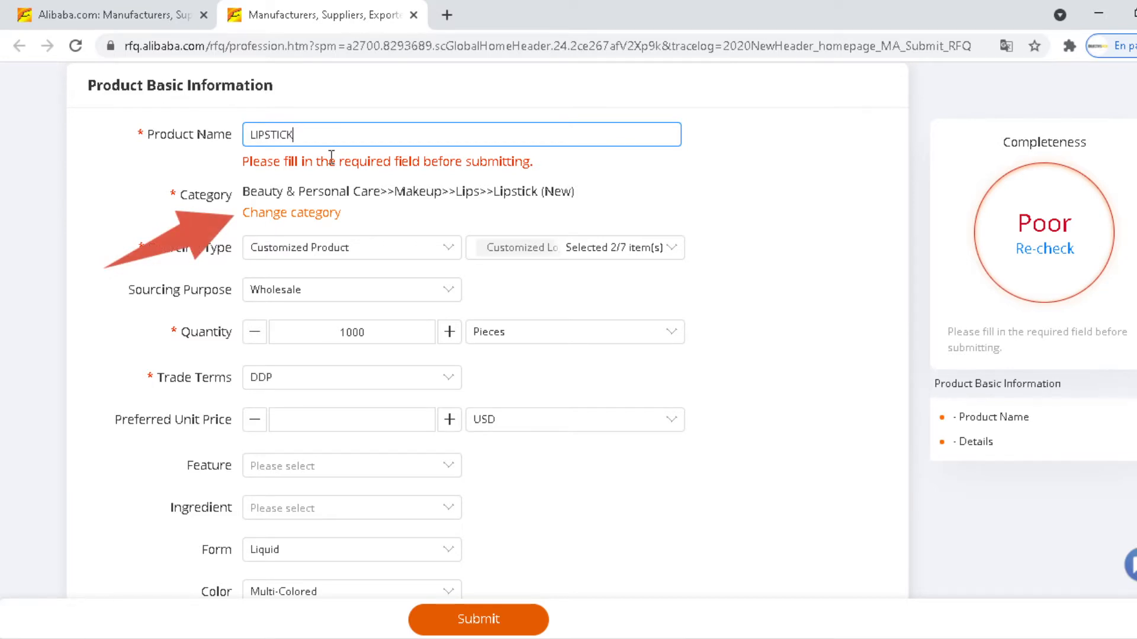
pyautogui.click(311, 211)
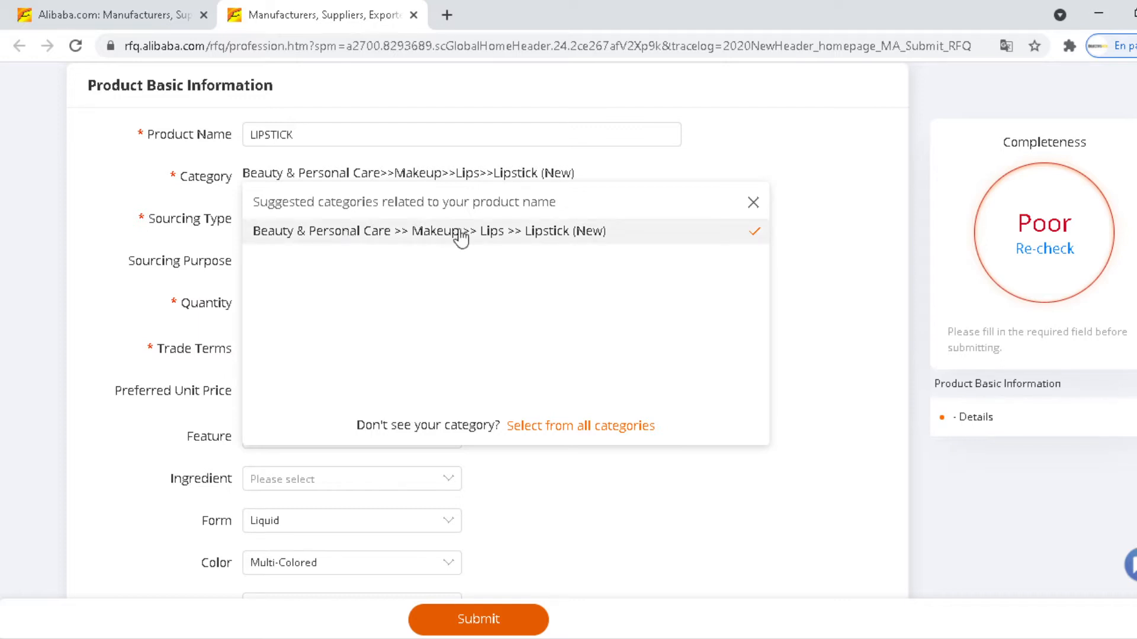
pyautogui.click(506, 237)
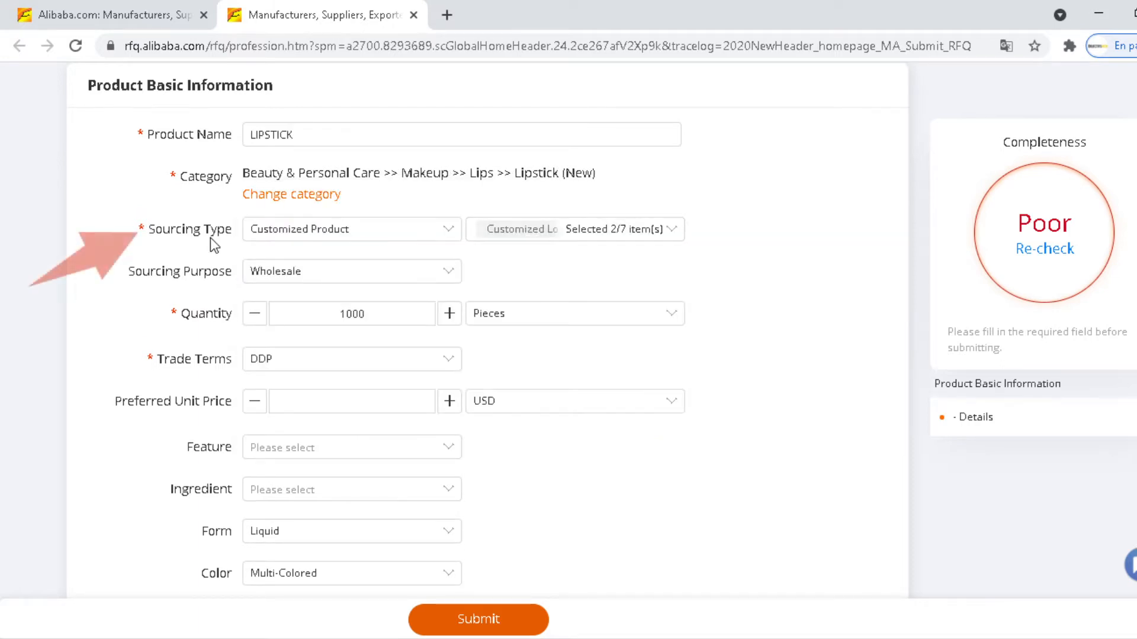
# Set the sourcing type to Customized Product and the sourcing purpose to Wholesale
pyautogui.click(363, 236)
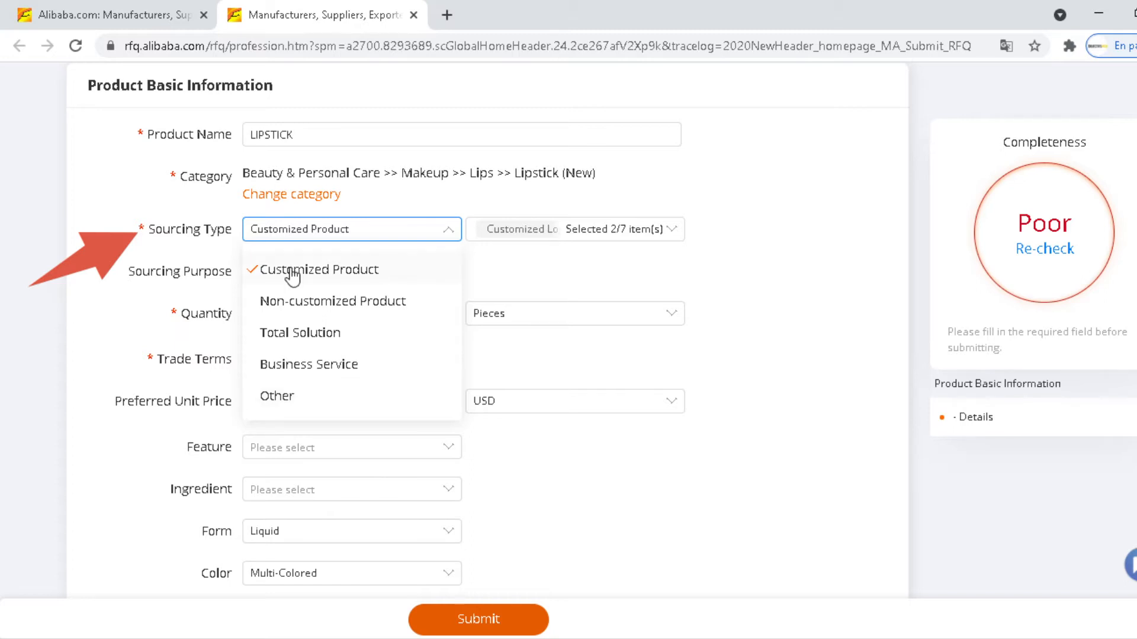
pyautogui.click(335, 271)
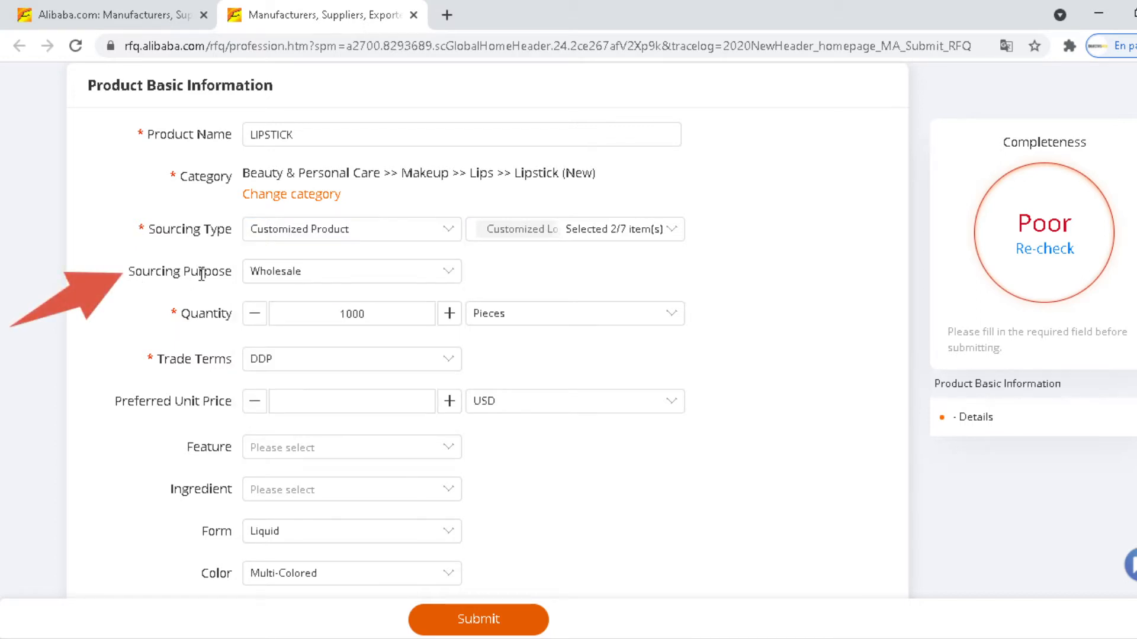
pyautogui.click(261, 274)
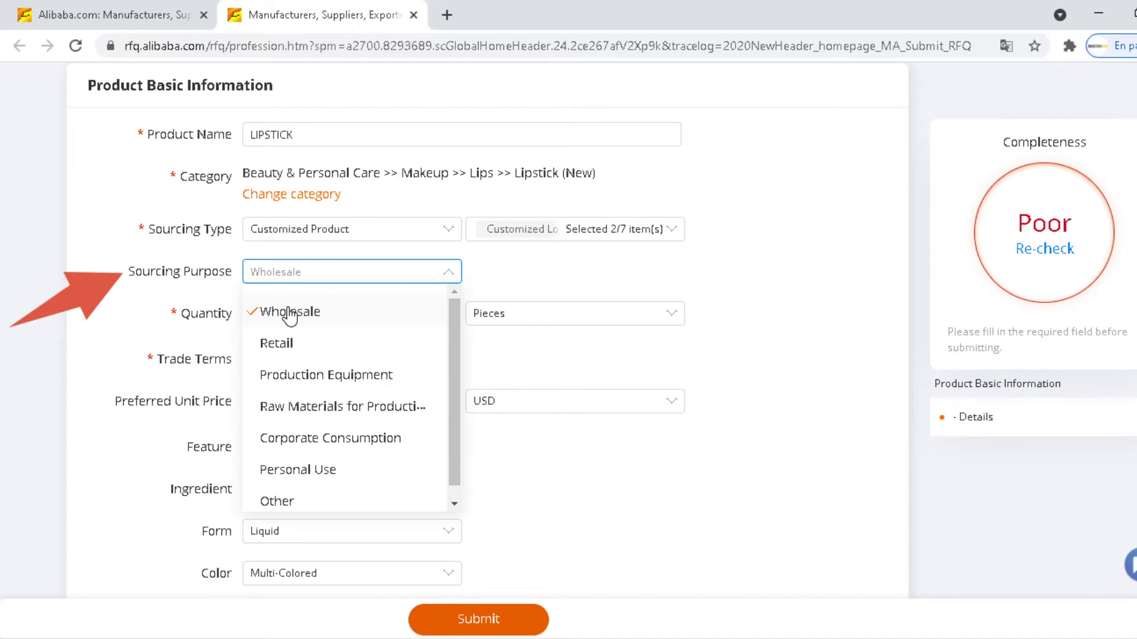
pyautogui.click(289, 312)
# Enter a quantity of 1000 and set the trade terms to DDP
pyautogui.click(376, 314)
pyautogui.write('1000')
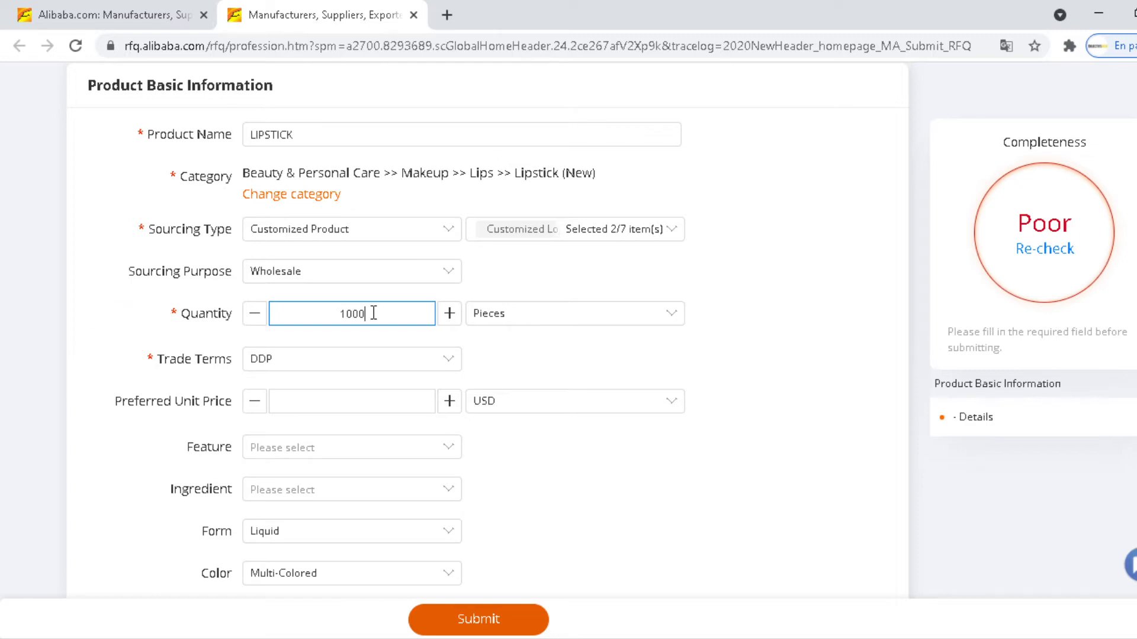
pyautogui.click(282, 356)
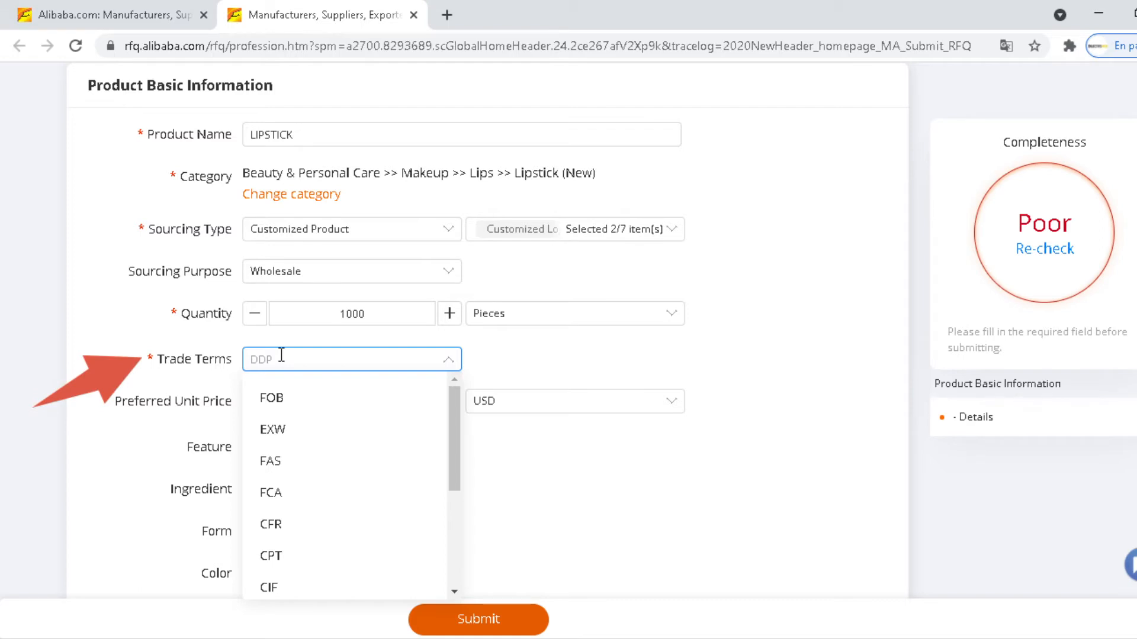
pyautogui.scroll(-4, 308, 533)
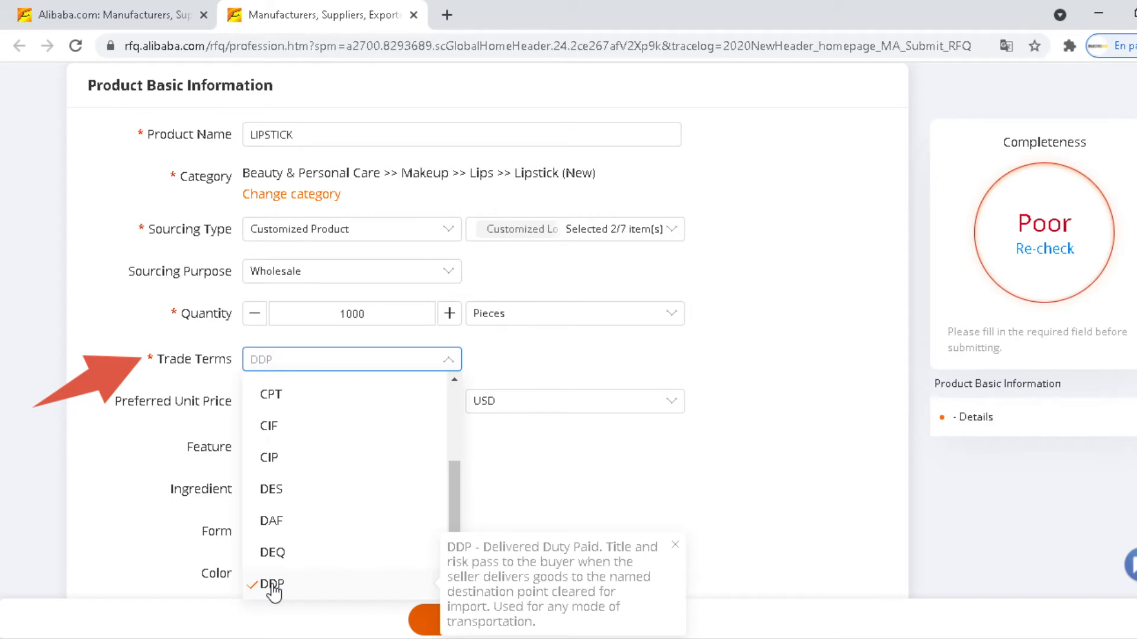
pyautogui.click(272, 587)
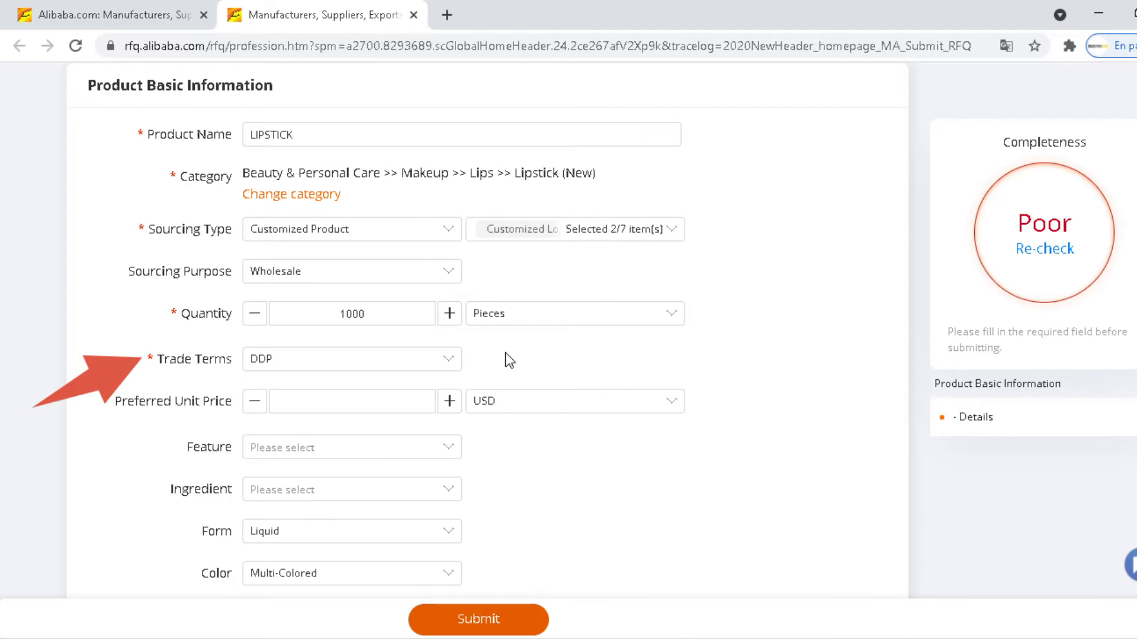
pyautogui.click(331, 490)
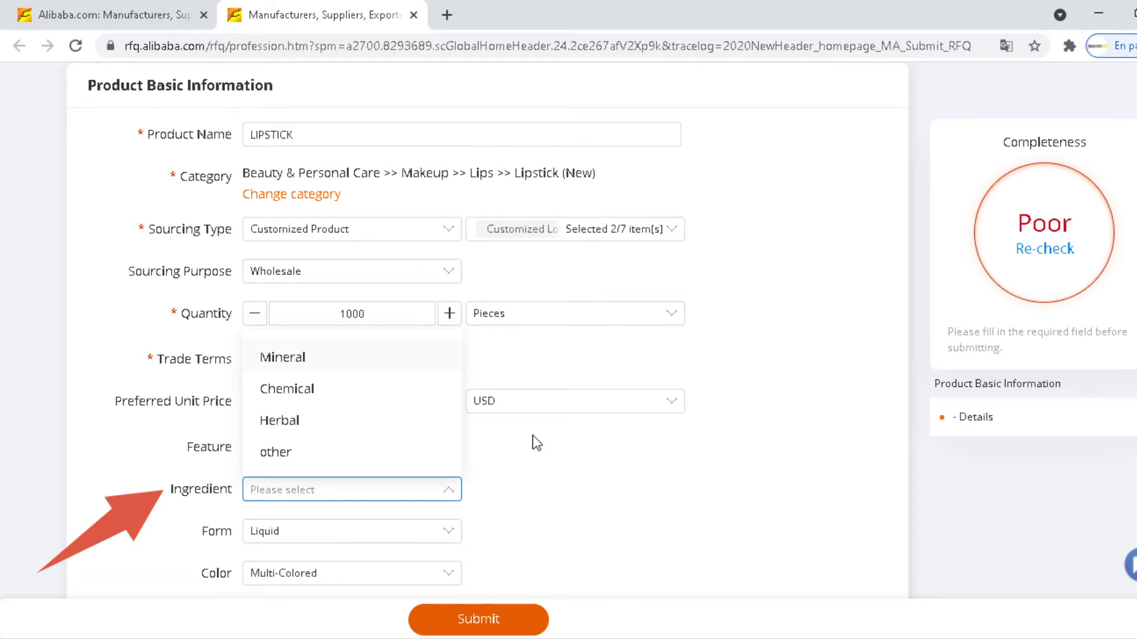
pyautogui.click(352, 531)
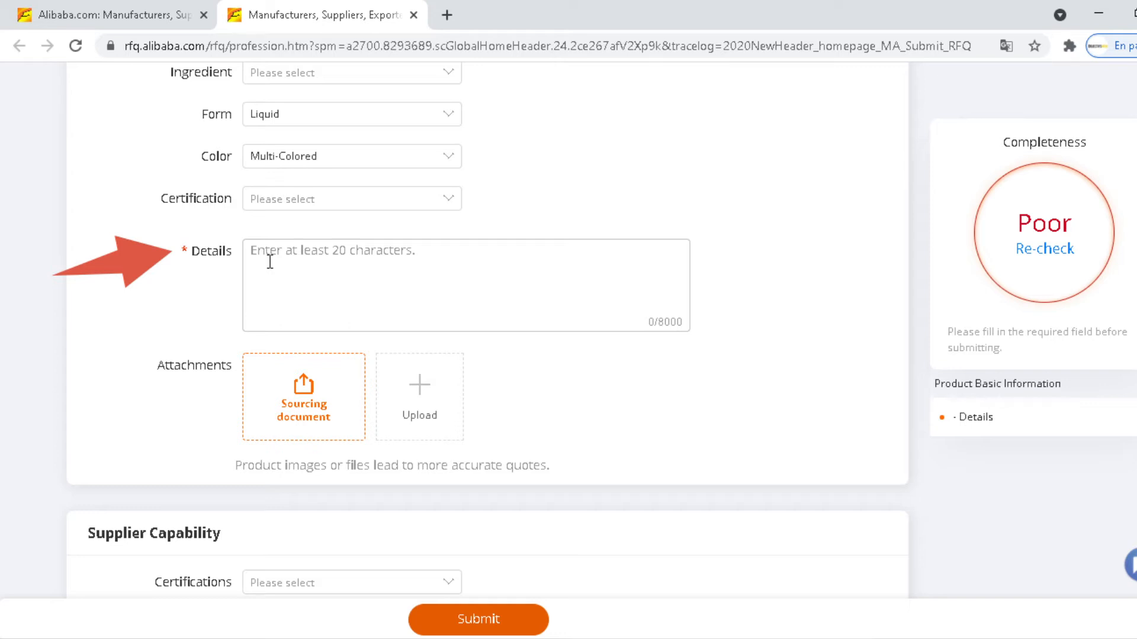
# Fill in Details in French: "Bonjour Mme Mr, je recherche des RAL. Comme celui en PJ.", requesting own logo printed on the product and brand-customized packaging
pyautogui.click(322, 298)
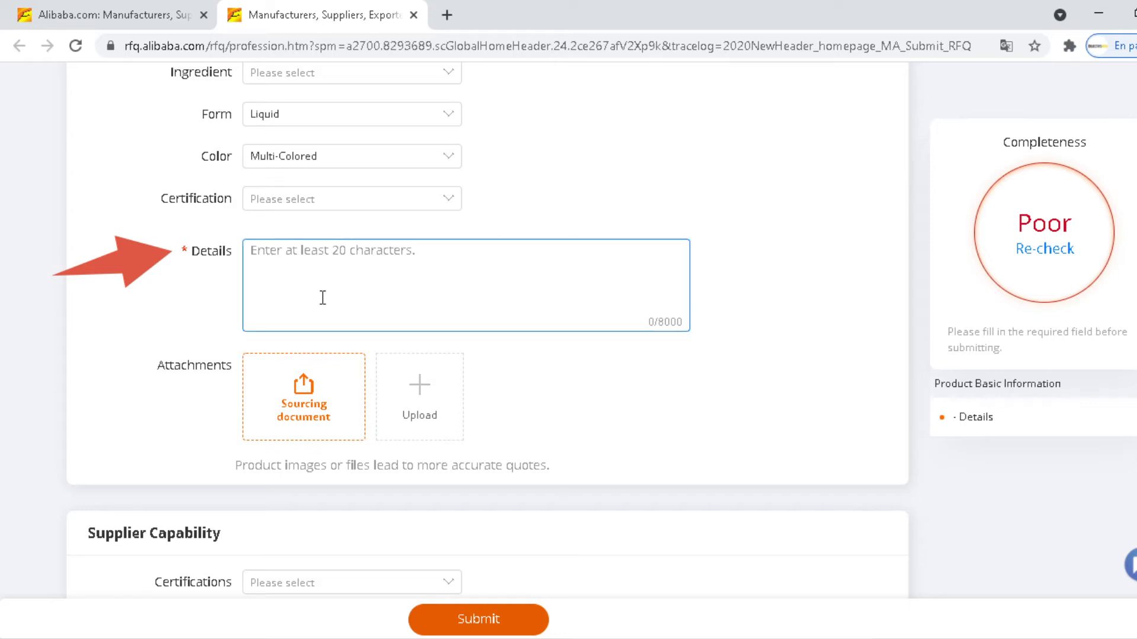
pyautogui.write('Bonjour Mme Mr')
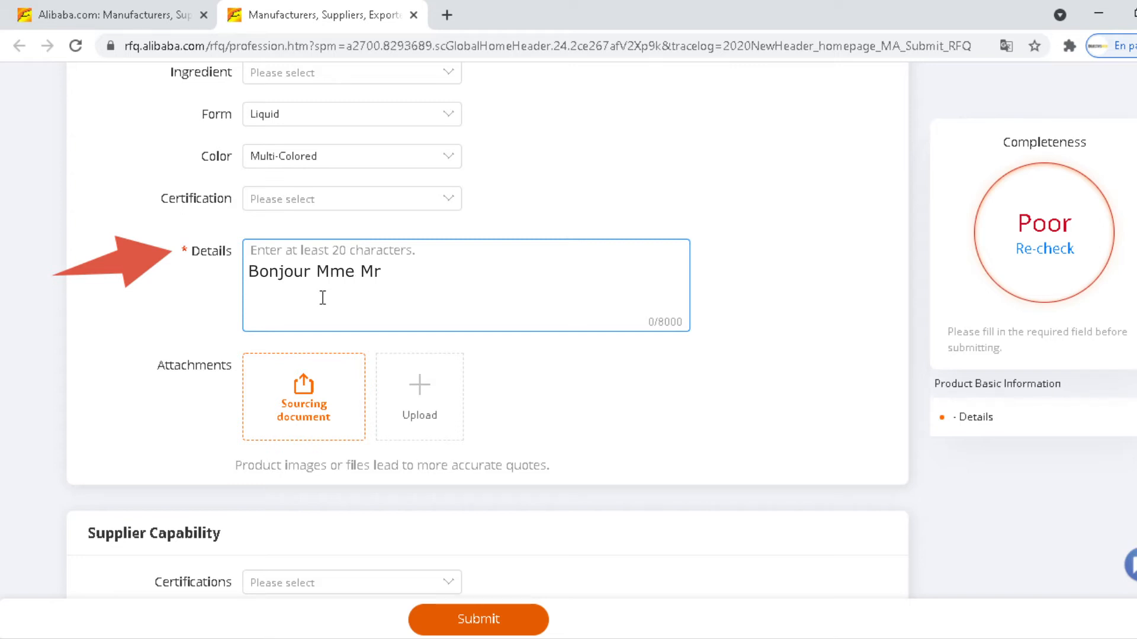
pyautogui.write(', je recherche des RAL.')
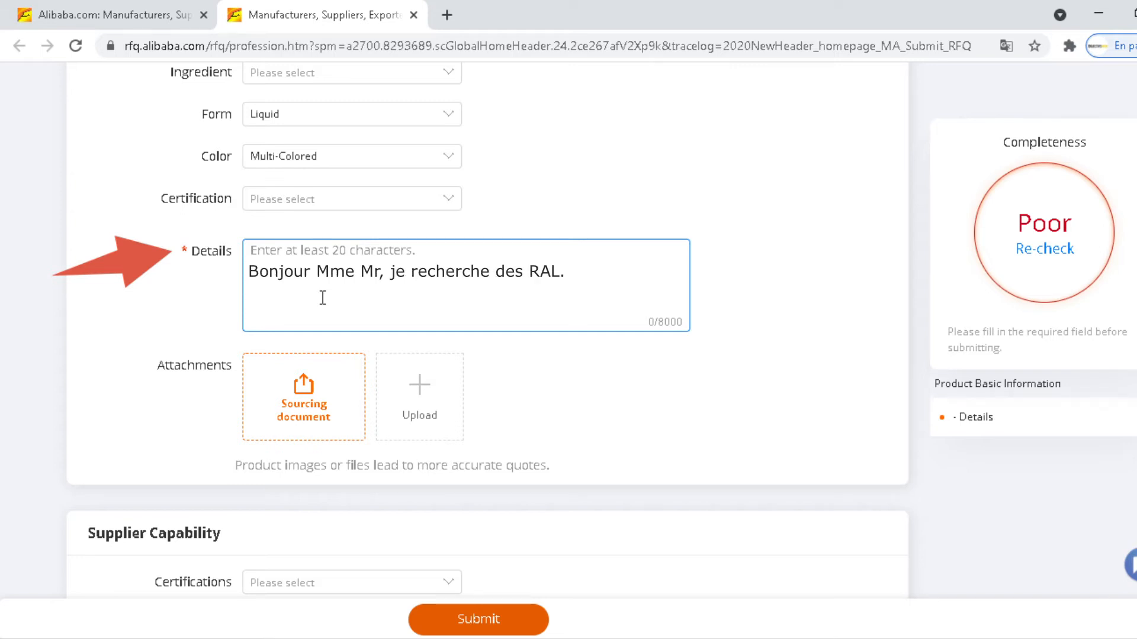
pyautogui.press('Return')
pyautogui.write('Comme celui en')
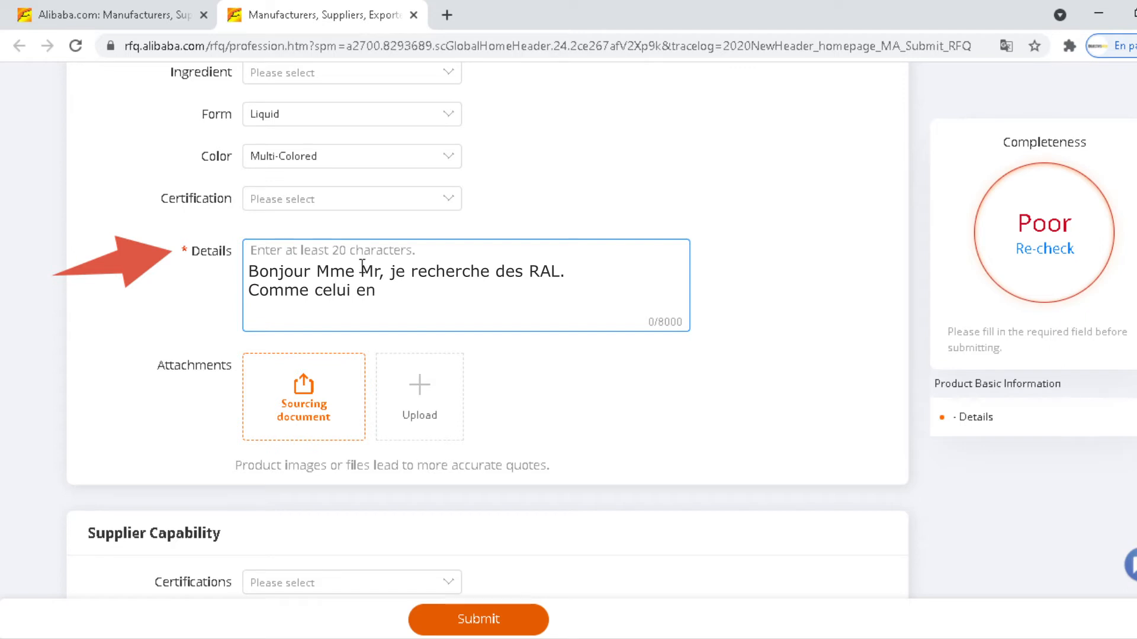
pyautogui.write(' PJ. Je les souhaite a')
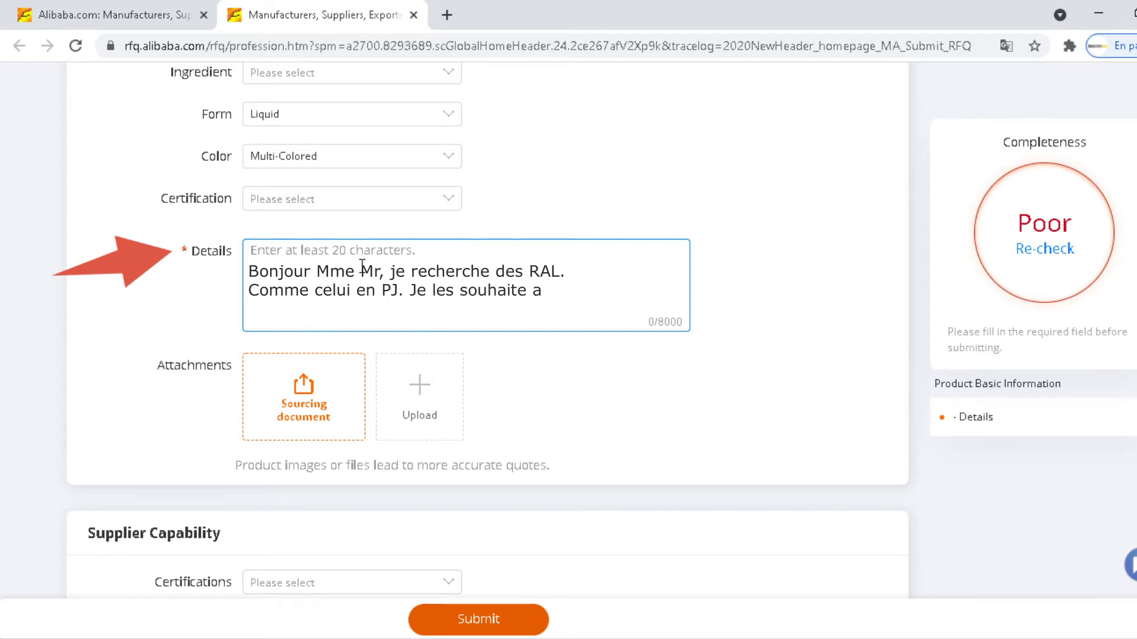
pyautogui.write('vec mon logo imprim')
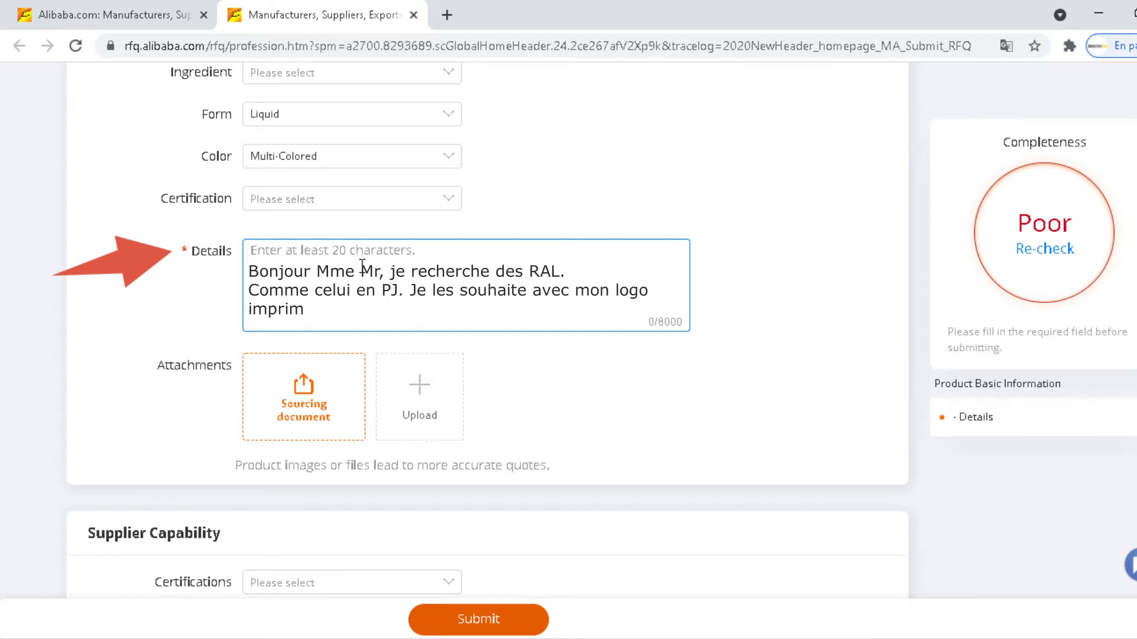
pyautogui.write('é sur le produit, et')
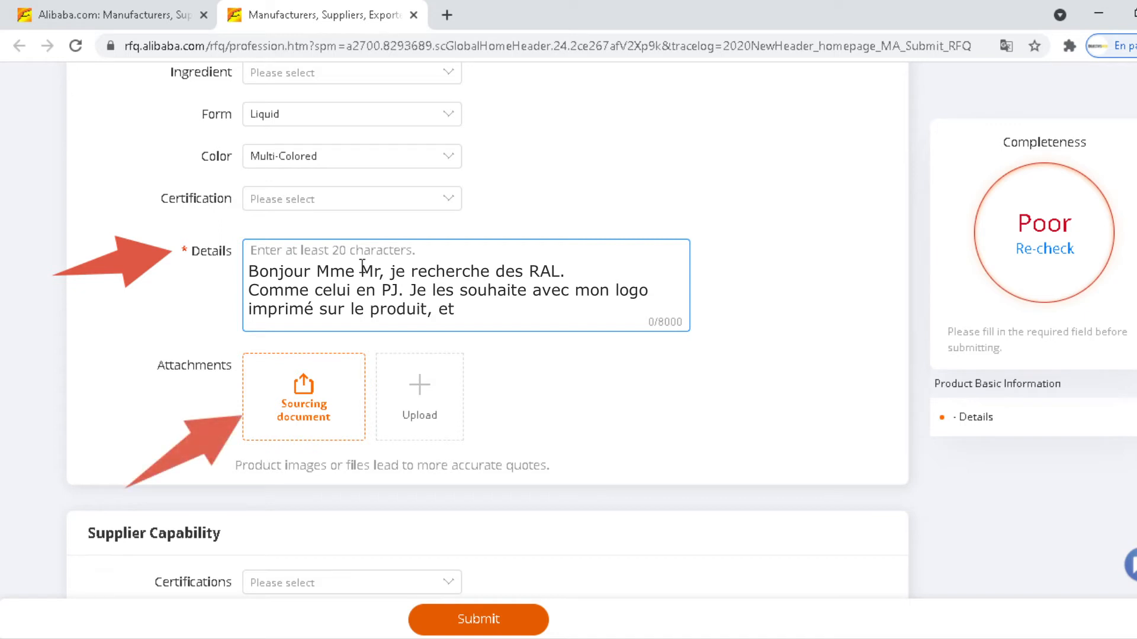
pyautogui.write(' le packaging personnalis')
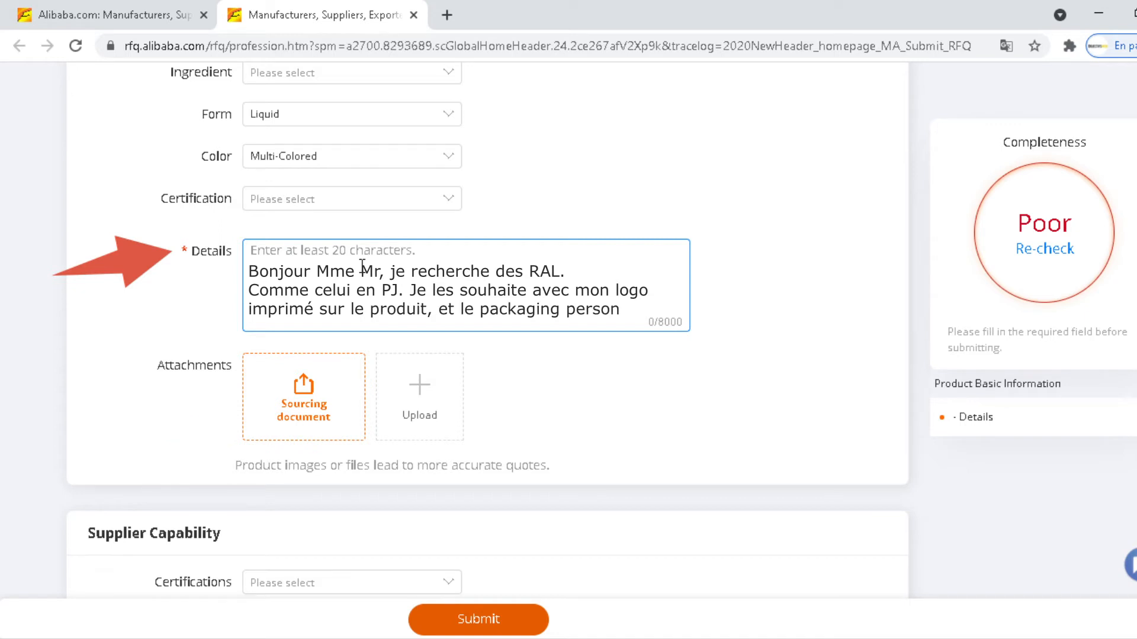
pyautogui.write('é à ma marque.')
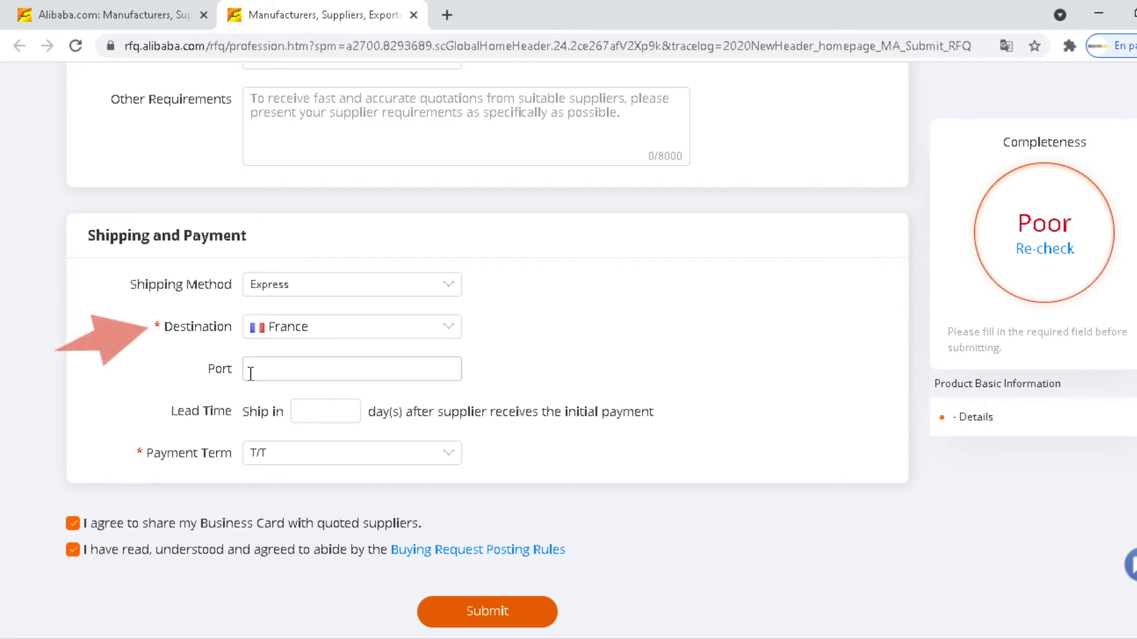
pyautogui.click(312, 410)
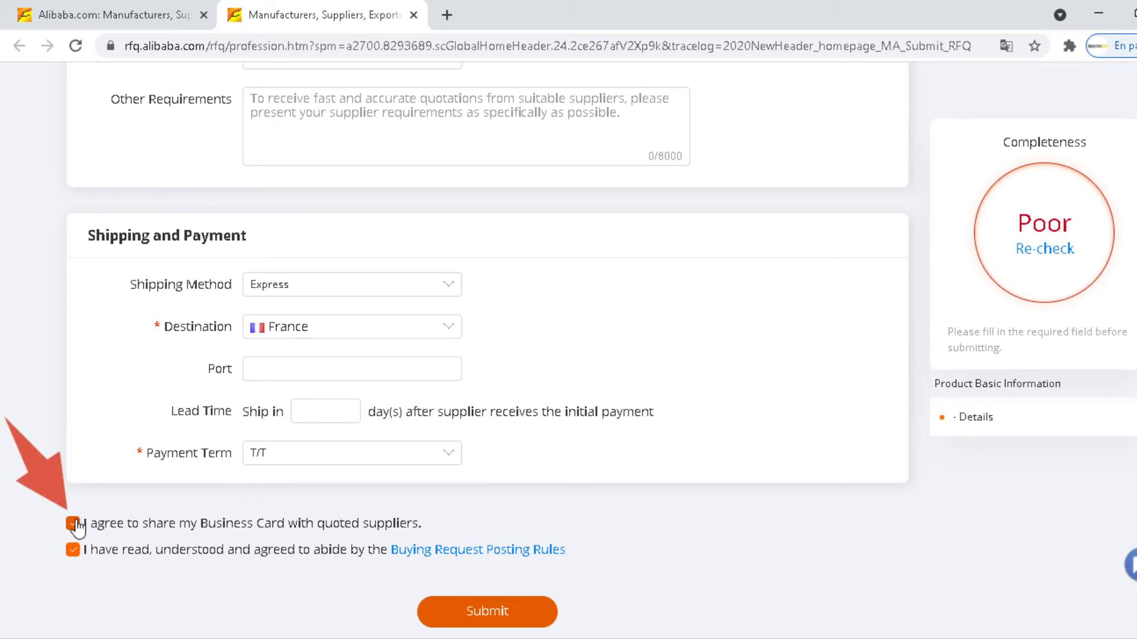
pyautogui.click(74, 524)
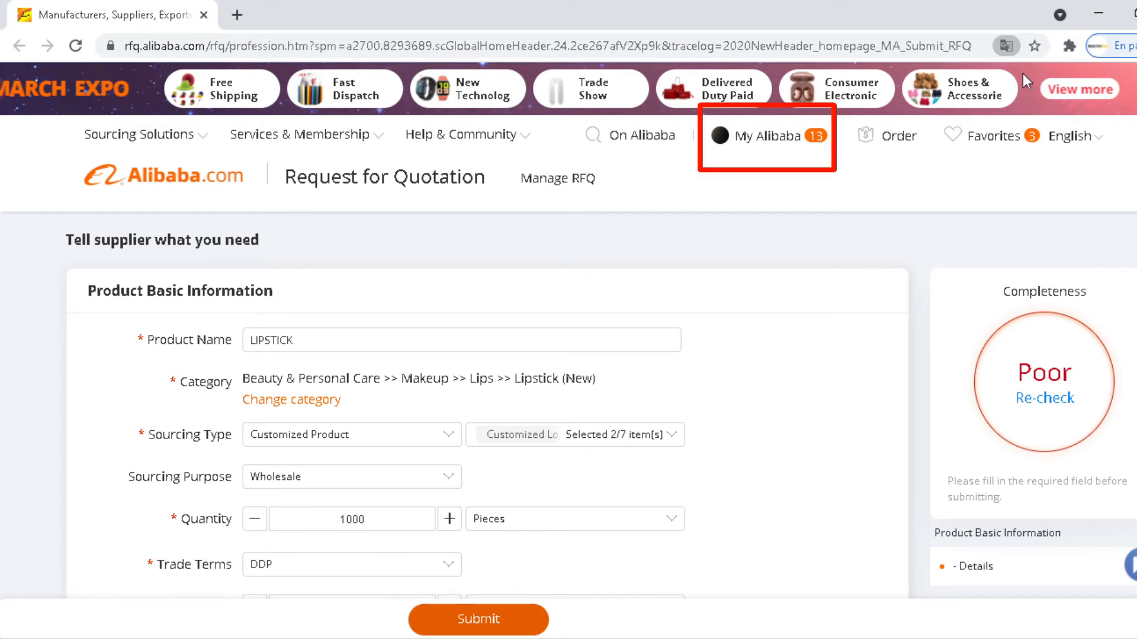
# Open the RFQ management page of the Alibaba account and view the list of own RFQs
pyautogui.moveTo(767, 135)
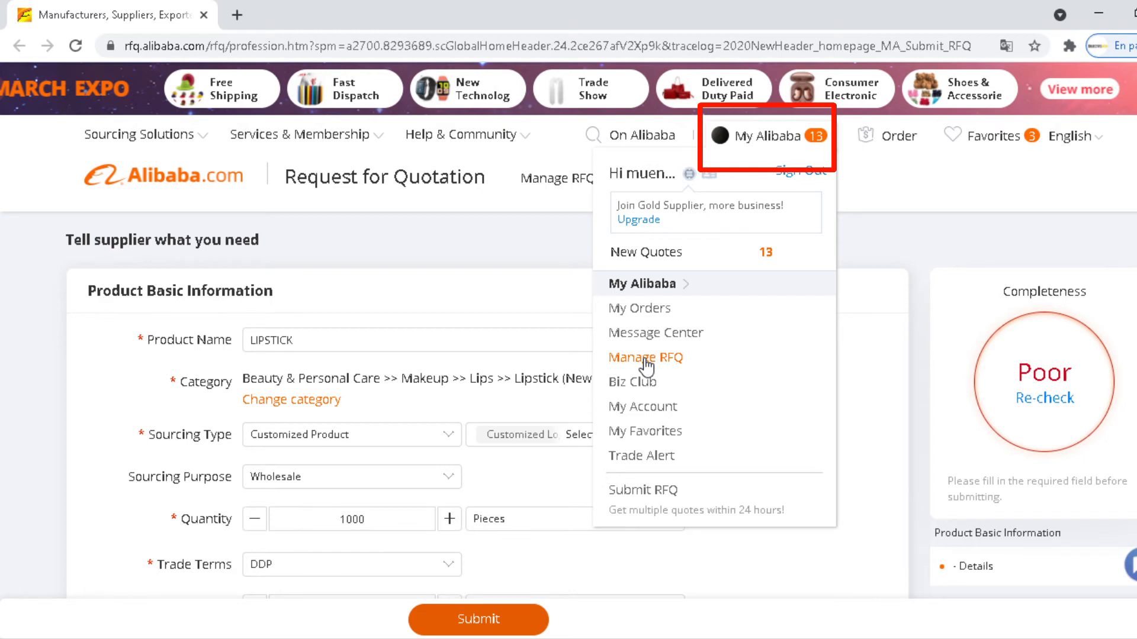
pyautogui.click(645, 358)
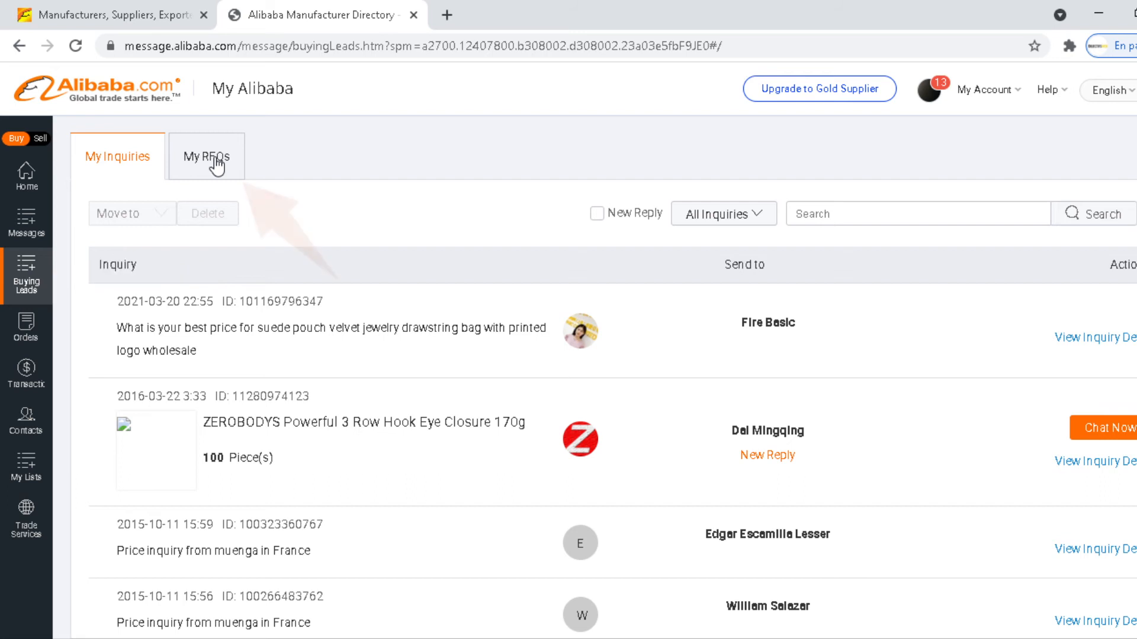
pyautogui.click(215, 160)
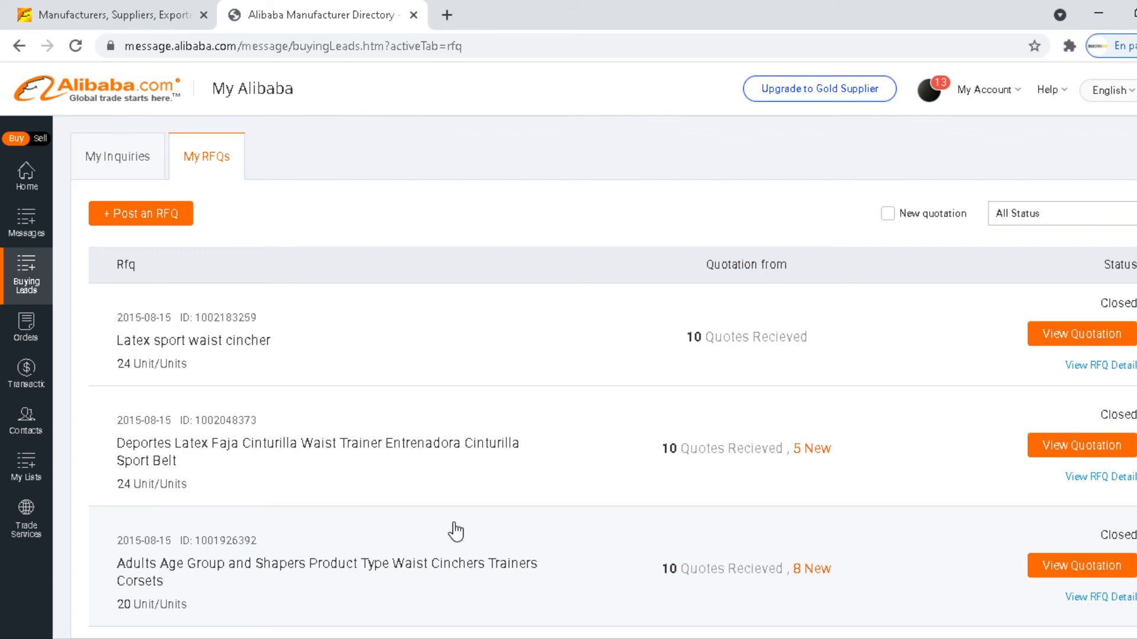
pyautogui.click(216, 161)
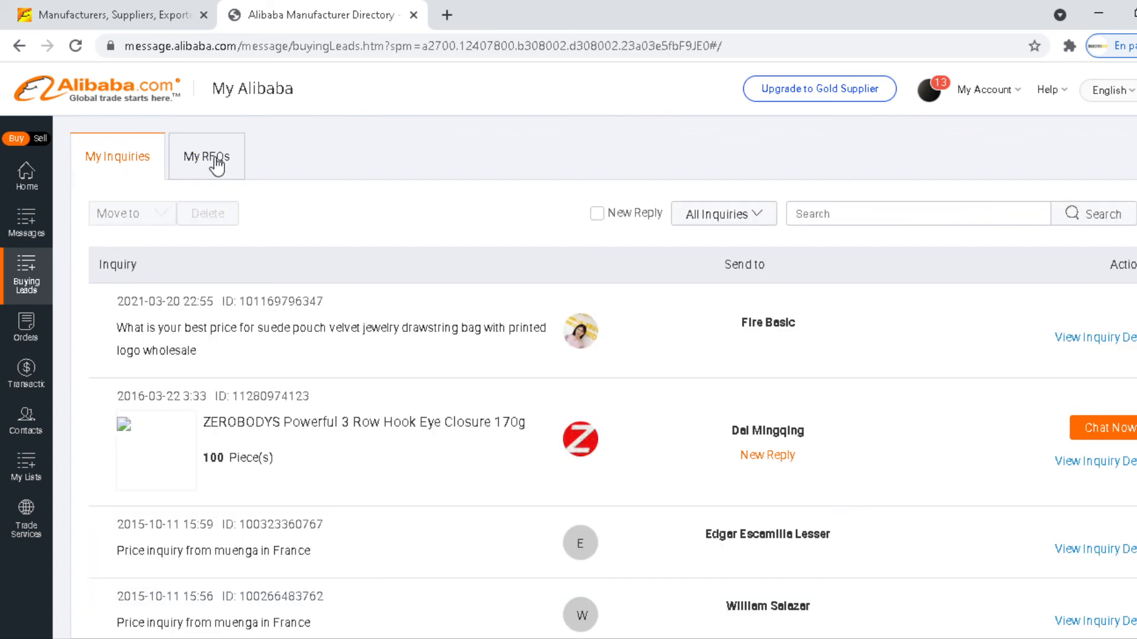